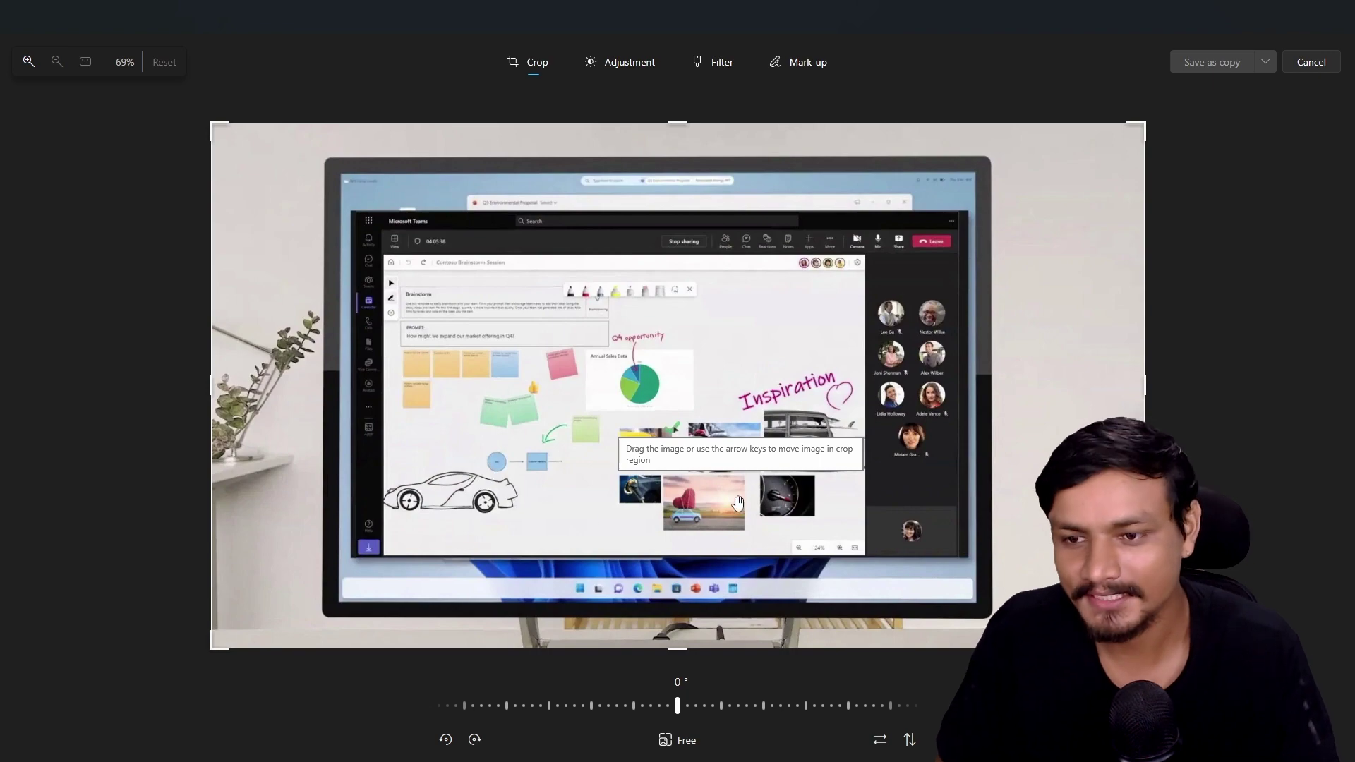
{"action": "scroll", "coordinate": [589, 516], "scroll_direction": "up", "scroll_amount": 5}
{"action": "scroll", "coordinate": [708, 585], "scroll_direction": "down", "scroll_amount": 5}
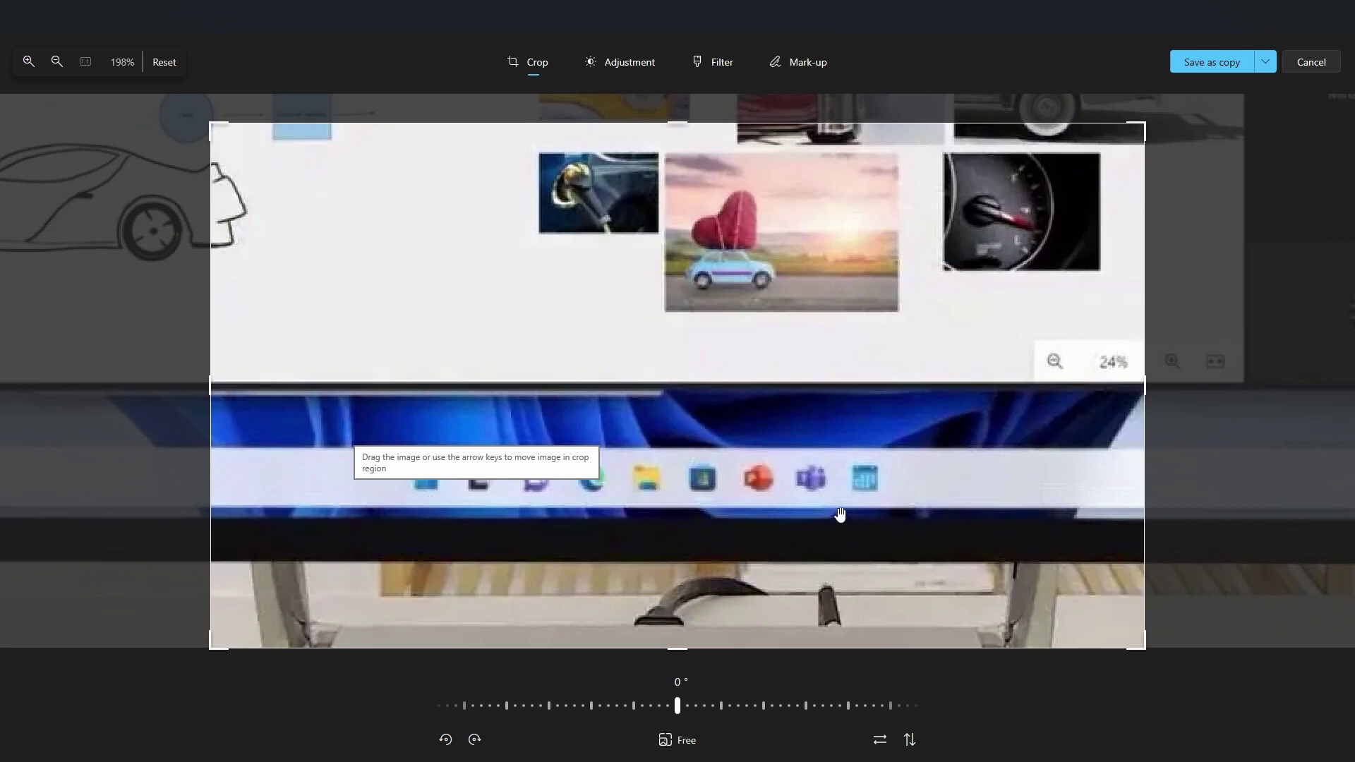
Step: Pan the zoomed photo left to bring the whiteboard collage and meeting participants into the crop frame
{"action": "left_click_drag", "start_coordinate": [964, 493], "coordinate": [412, 484]}
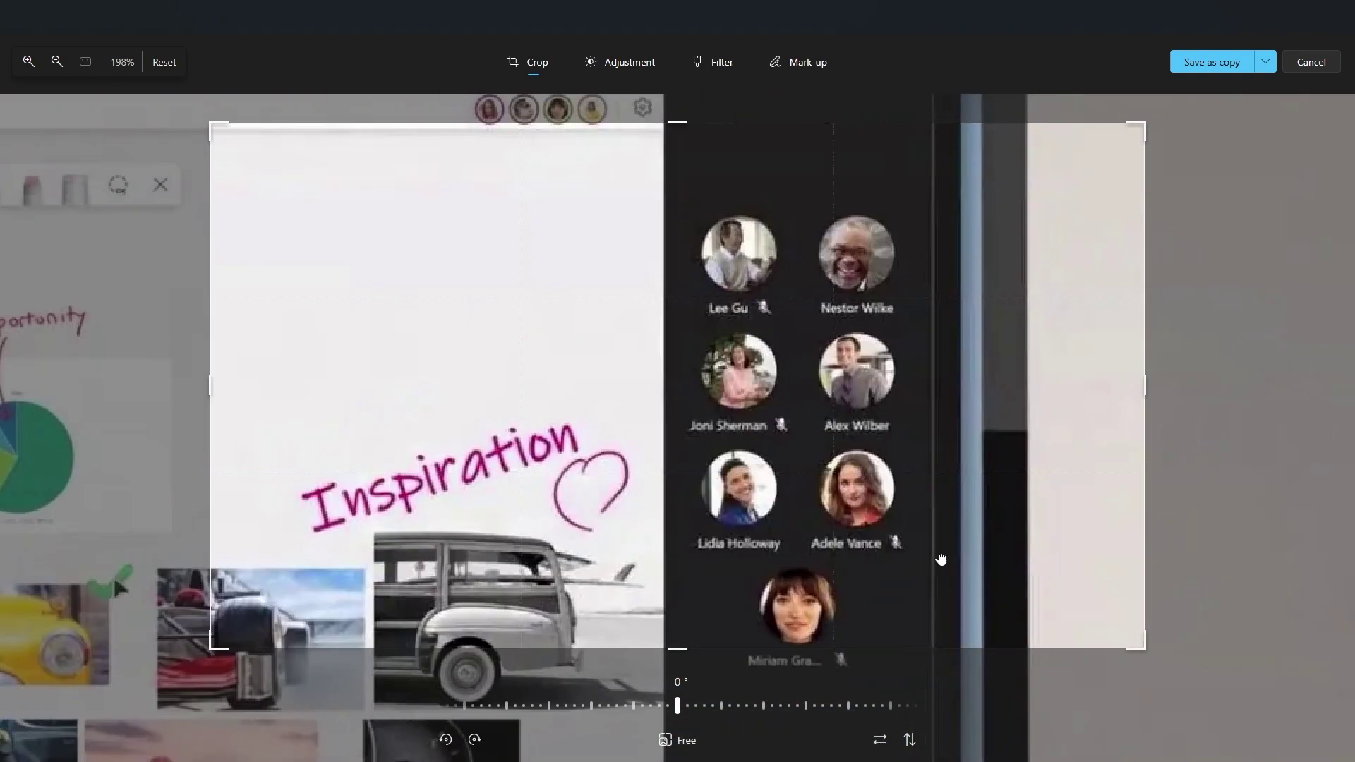
Step: Pan the photo down to show the Teams meeting toolbar and the search bar atop the screen
{"action": "left_click_drag", "start_coordinate": [890, 383], "coordinate": [942, 557]}
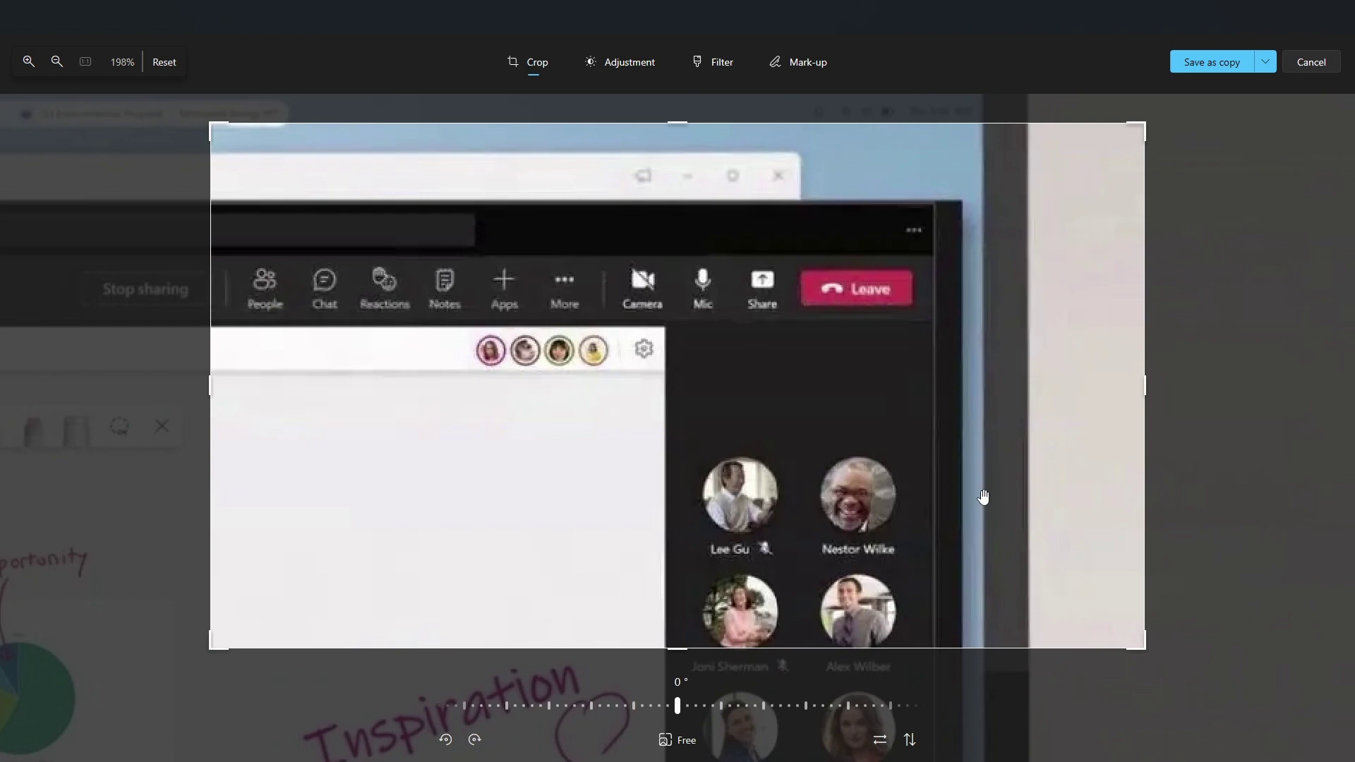
{"action": "left_click_drag", "start_coordinate": [984, 317], "coordinate": [958, 369]}
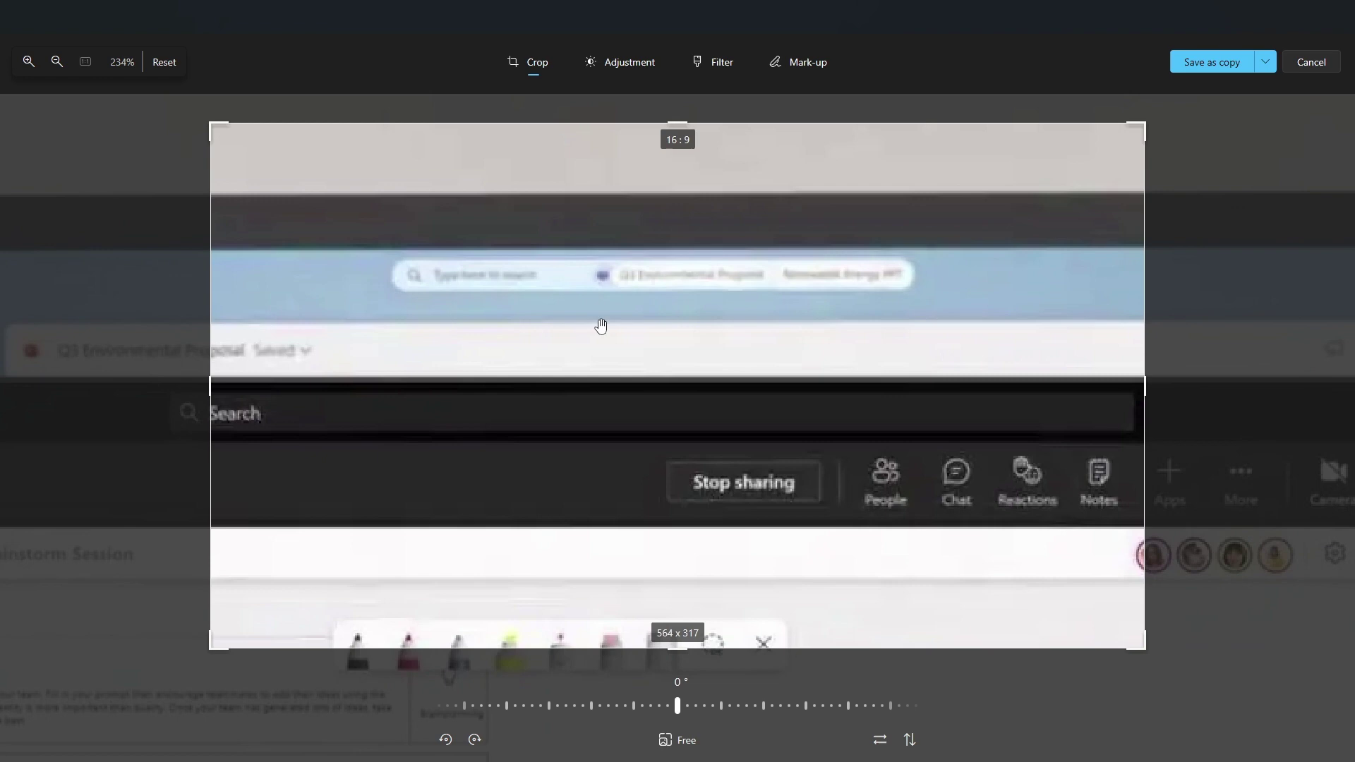
{"action": "left_click", "coordinate": [460, 318]}
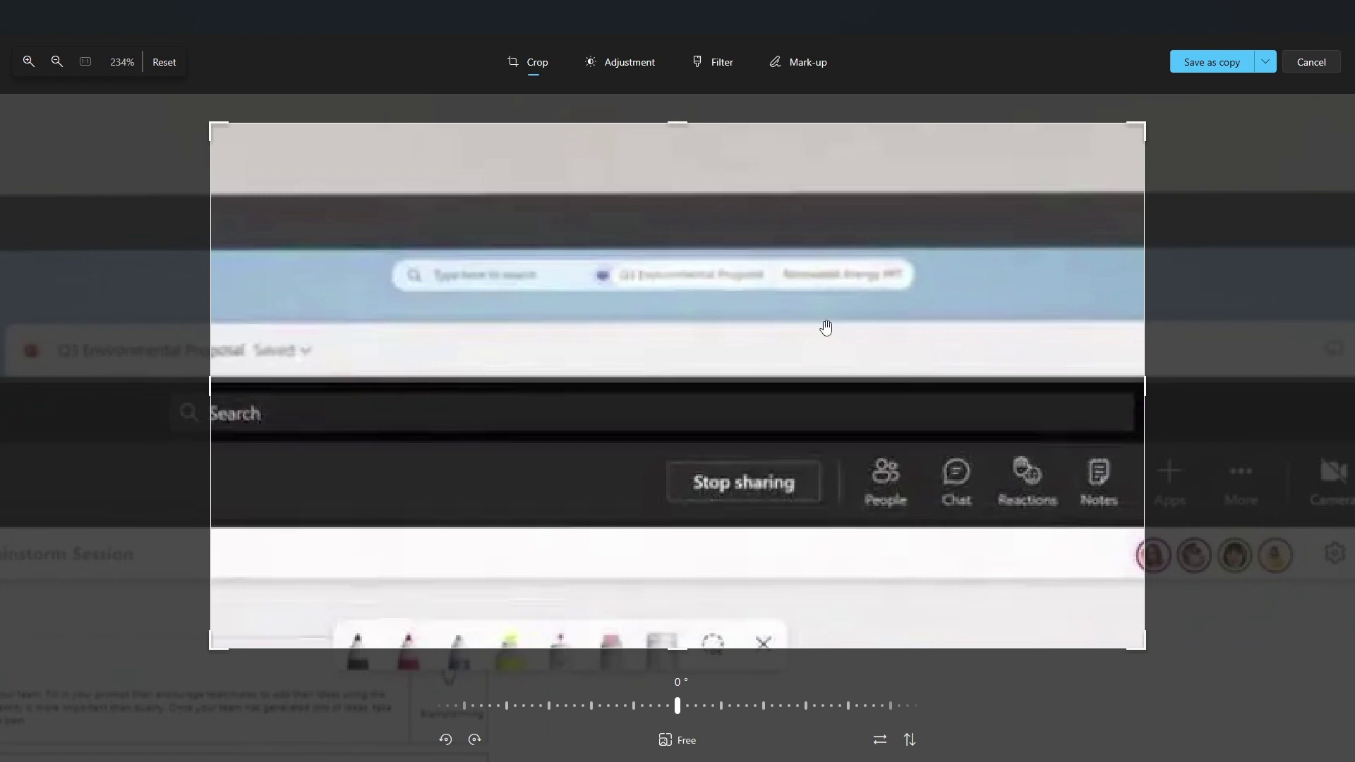
{"action": "scroll", "coordinate": [704, 324], "scroll_direction": "down", "scroll_amount": 2}
Step: Pan the photo right to bring the left side of the Teams window into view
{"action": "left_click_drag", "start_coordinate": [511, 330], "coordinate": [1035, 350]}
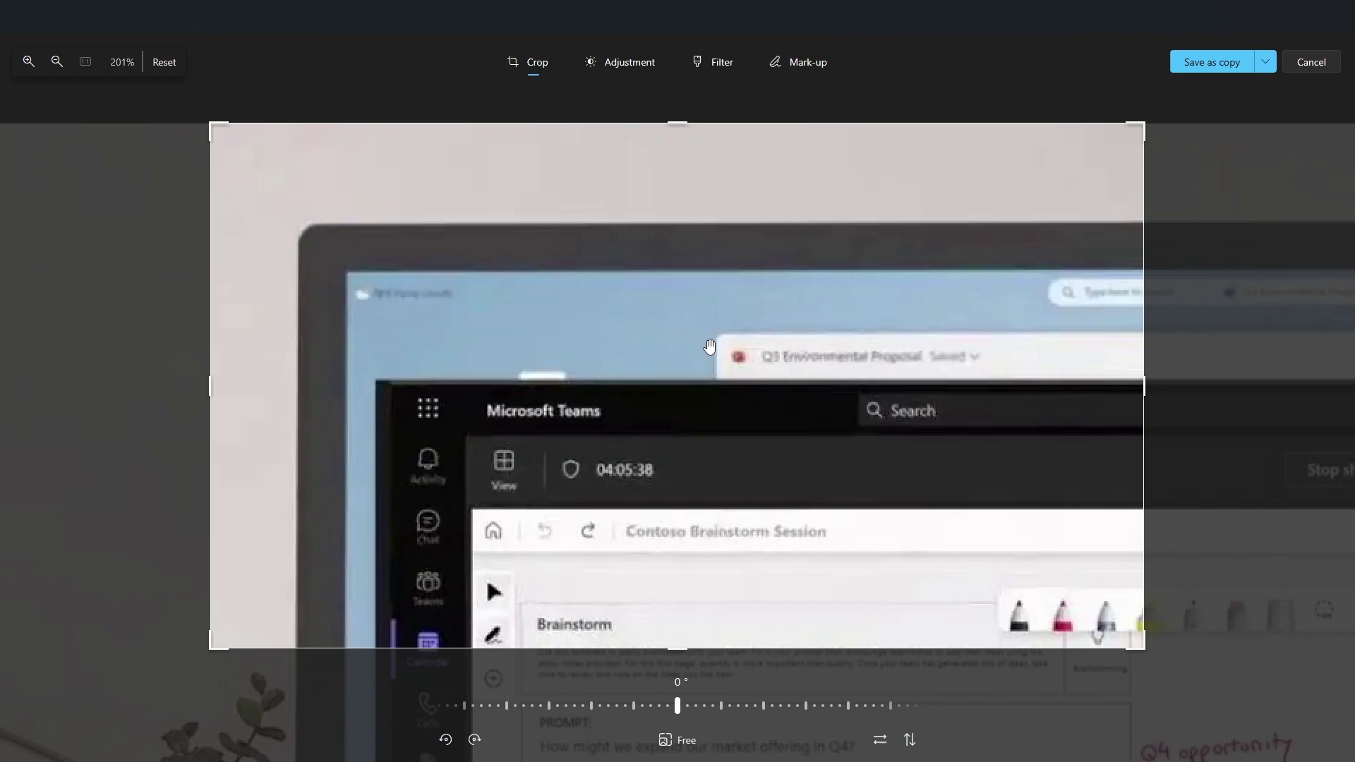
{"action": "scroll", "coordinate": [709, 348], "scroll_direction": "down", "scroll_amount": 5}
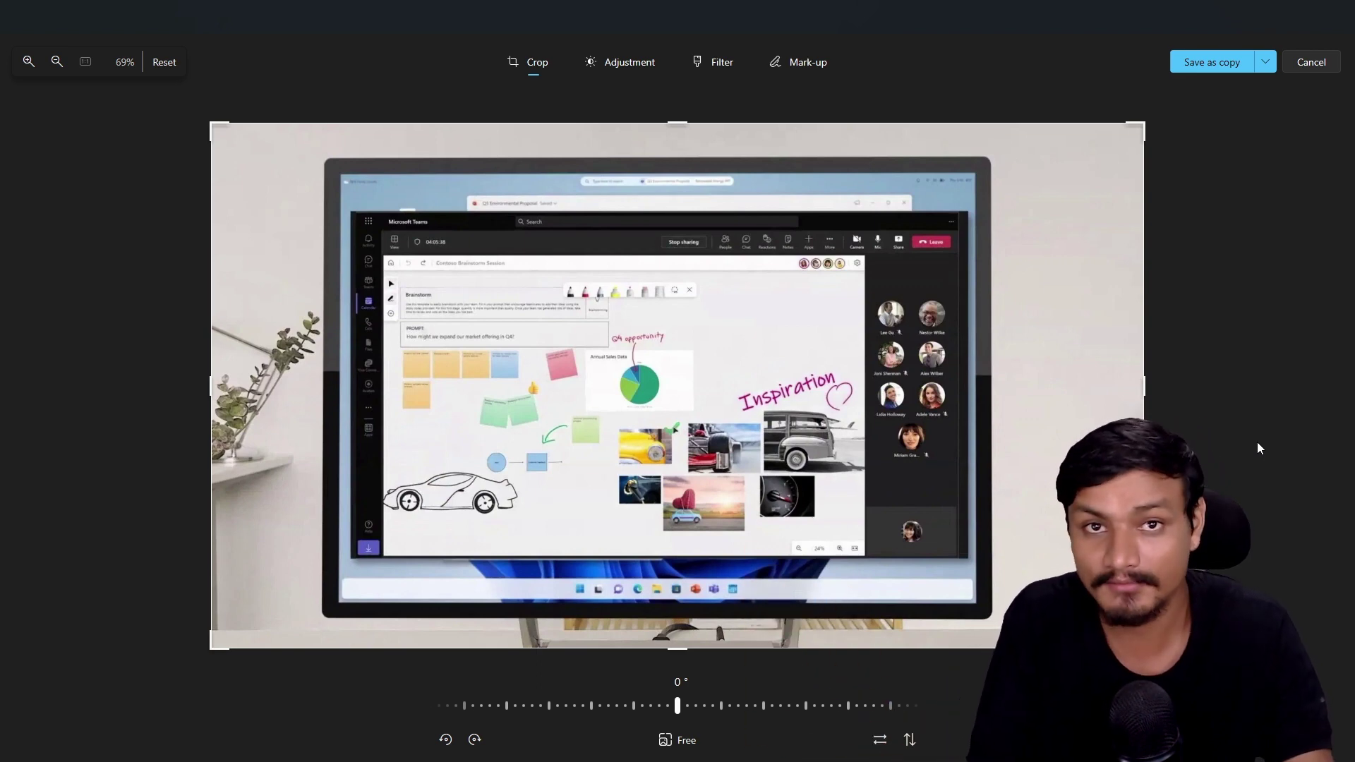
{"action": "key", "text": "ctrl+s"}
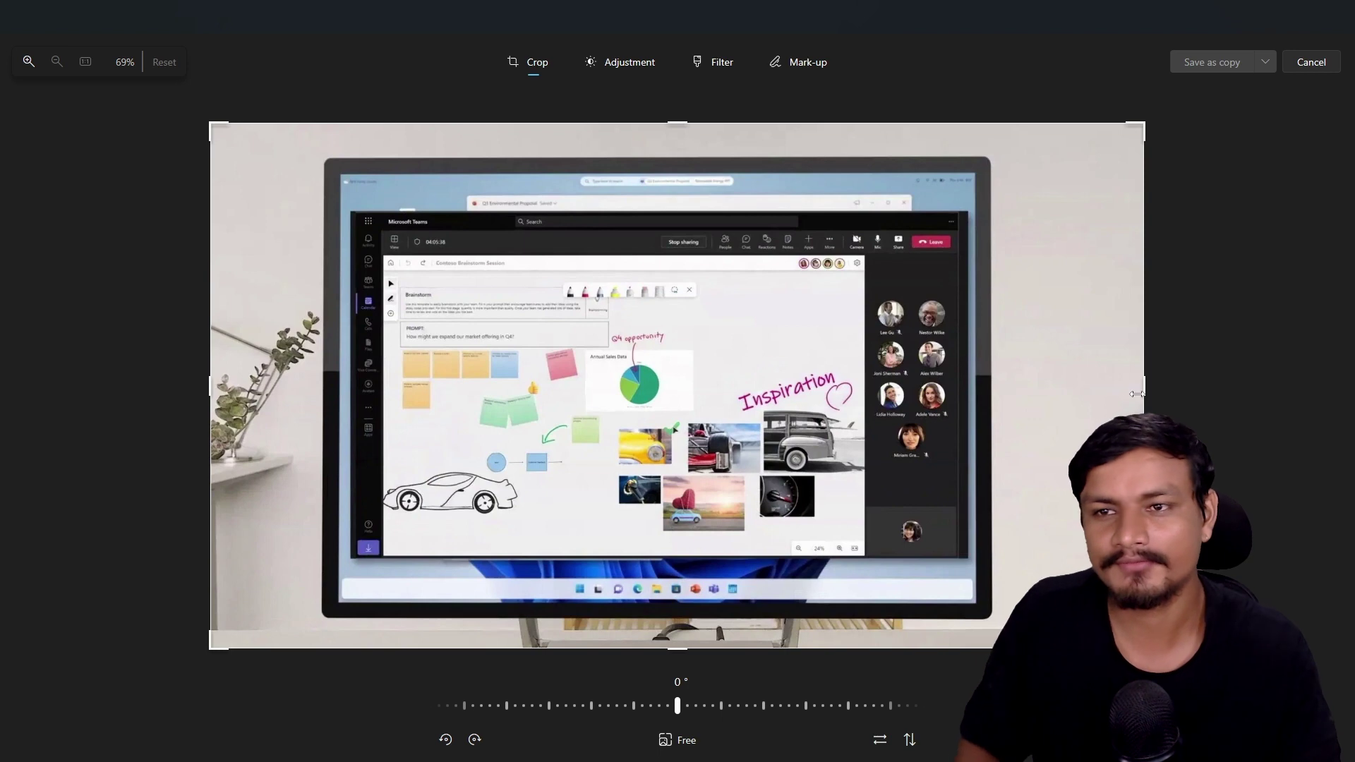